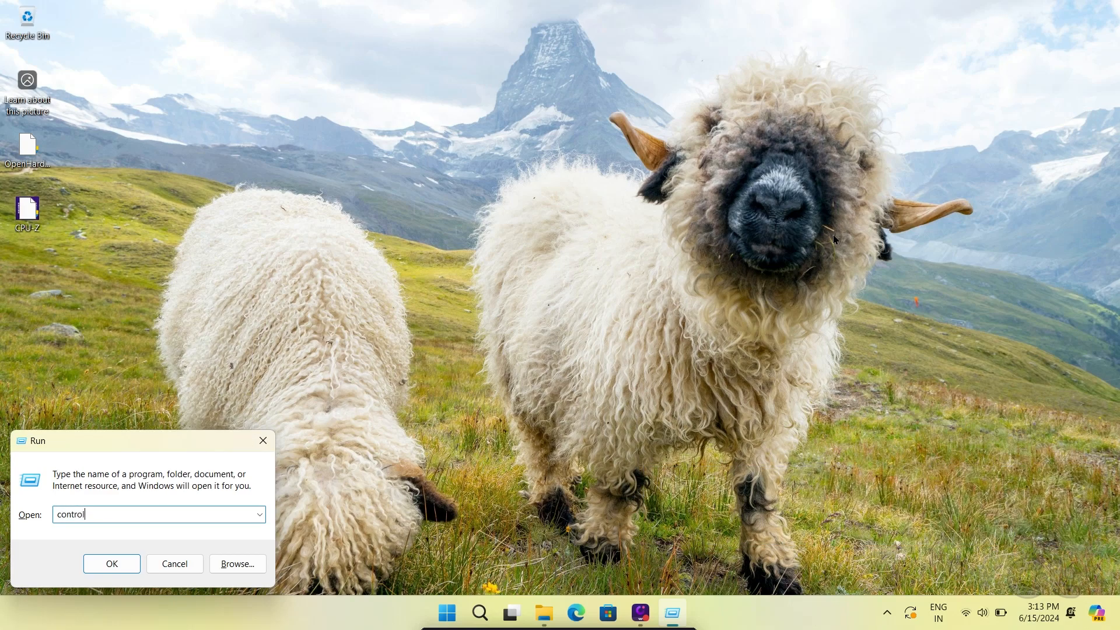
Step: Launch Control Panel from Run and show its items as large icons
key("Return")
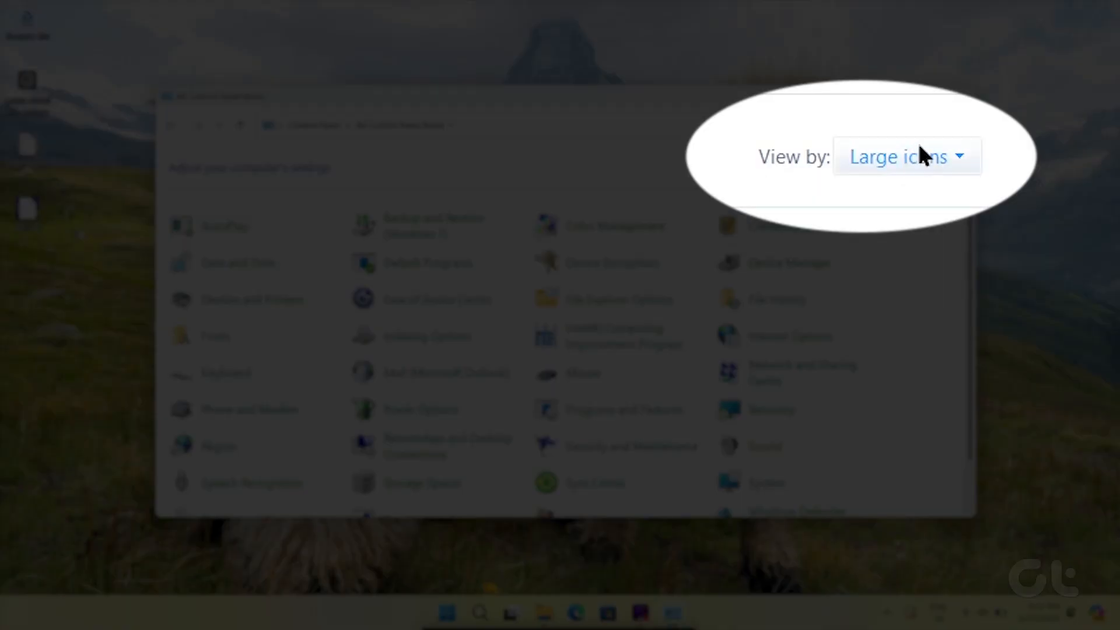
left_click(917, 141)
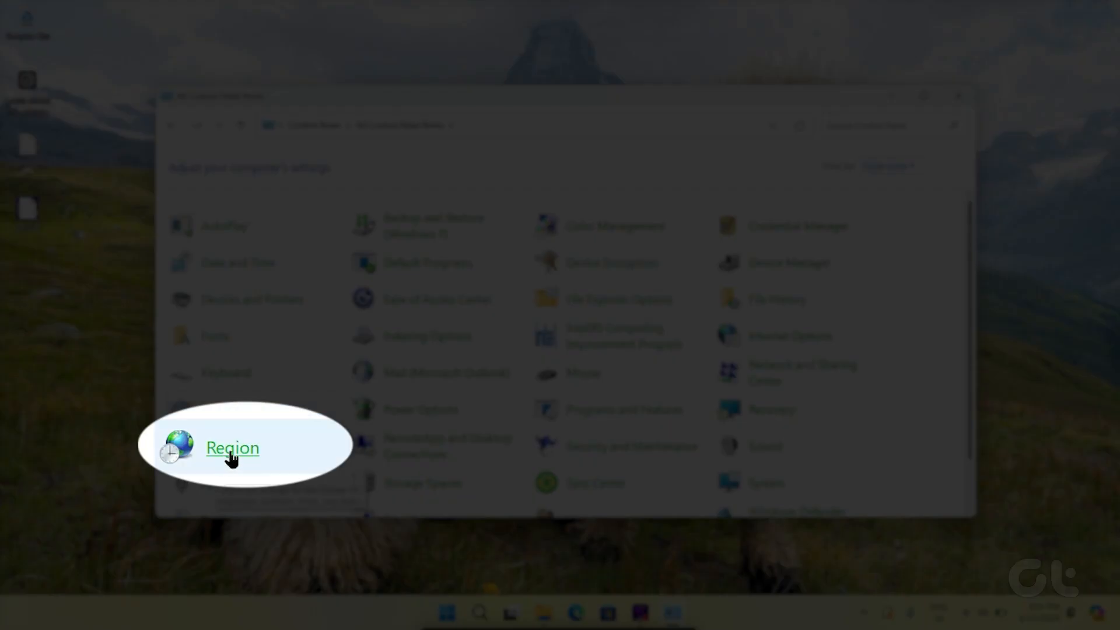
Step: Set the region format to English (United States) and apply it, then bring up Windows Settings
left_click(232, 451)
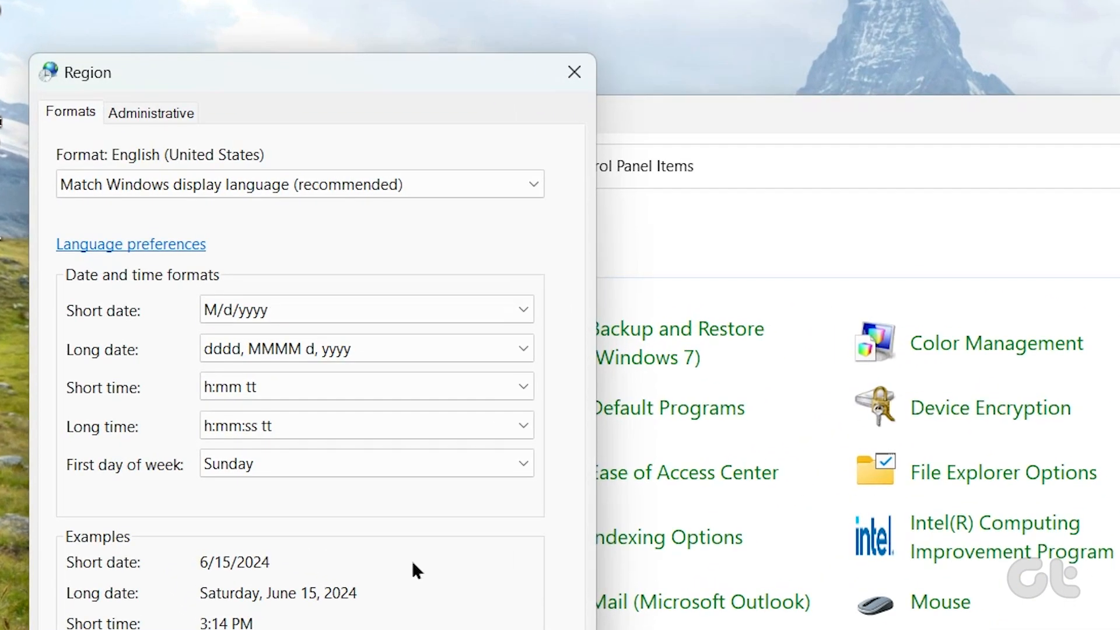
left_click(171, 183)
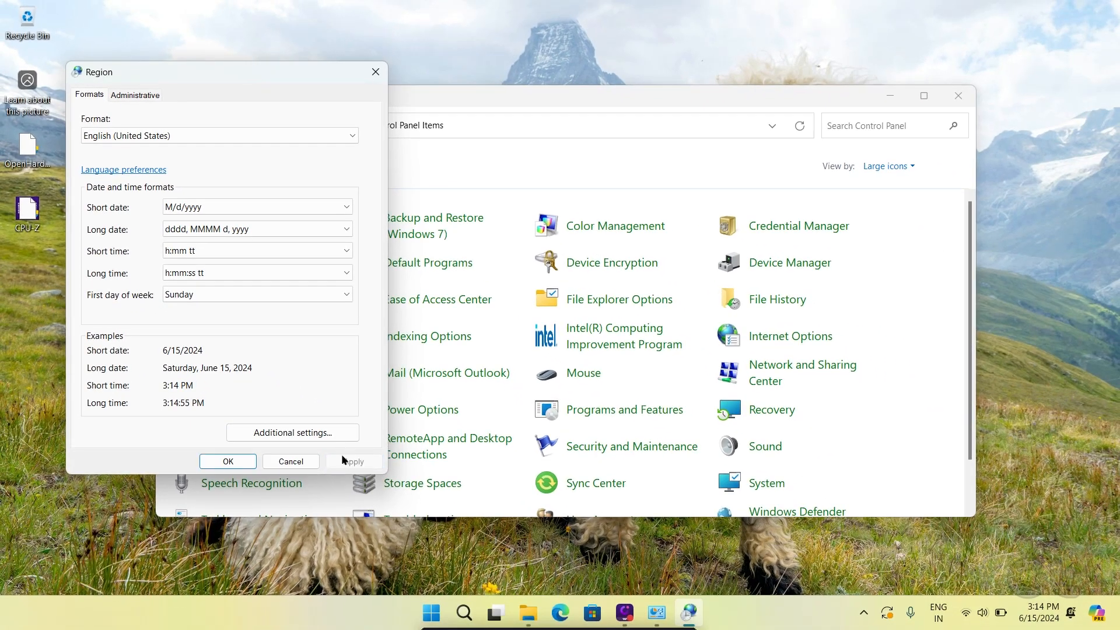
left_click(223, 458)
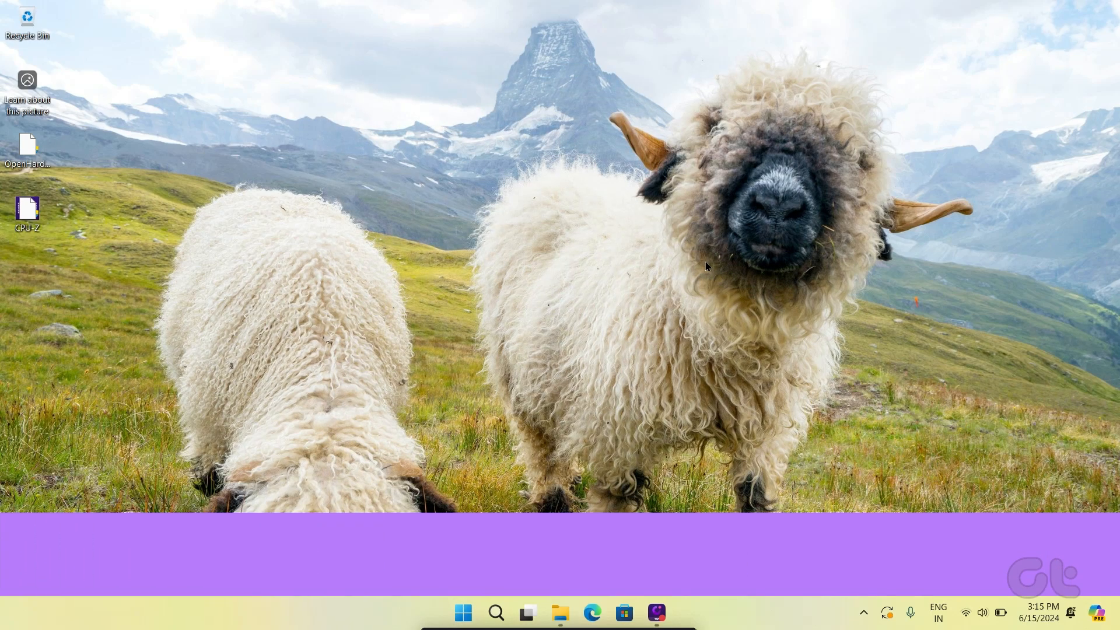
key("super+i")
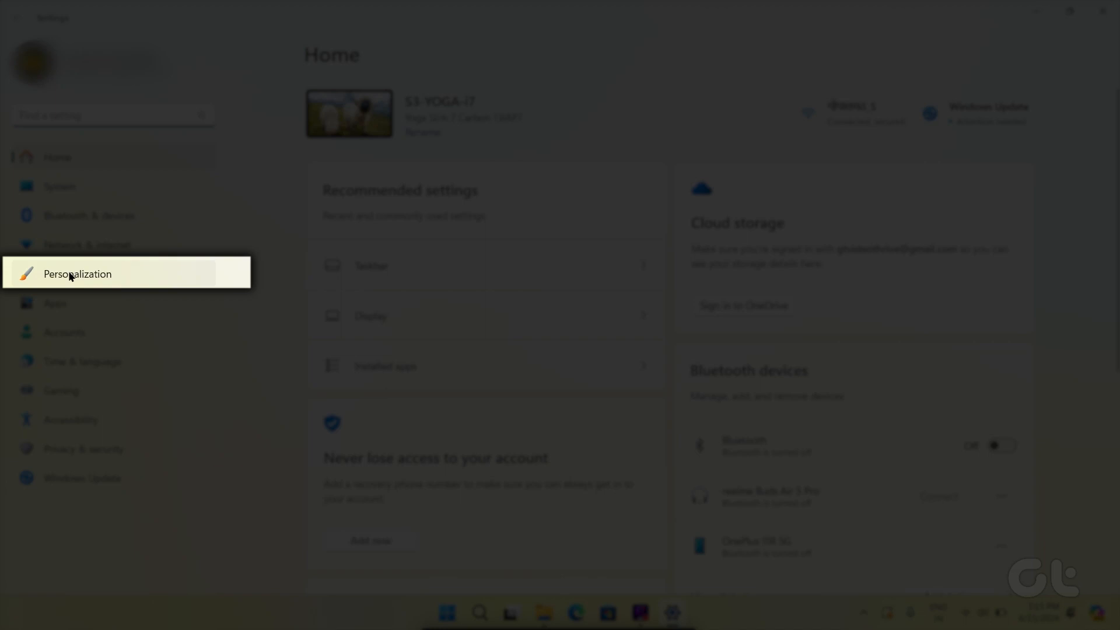
Step: Go to the Personalization settings
left_click(69, 272)
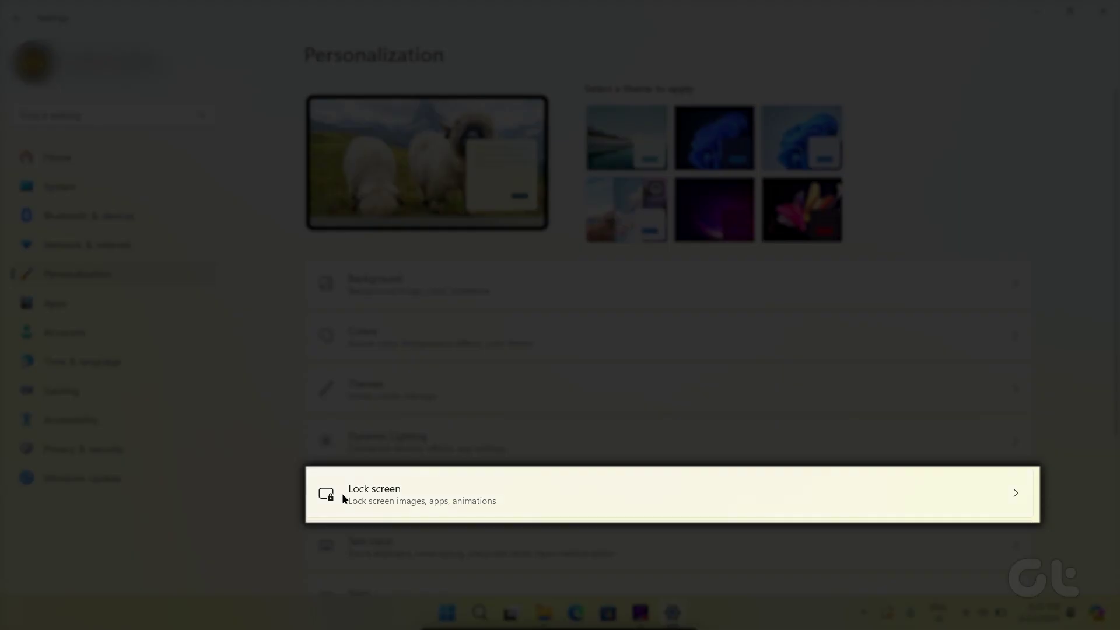
Step: On the Lock screen page, change the background from Windows spotlight to Picture
left_click(342, 497)
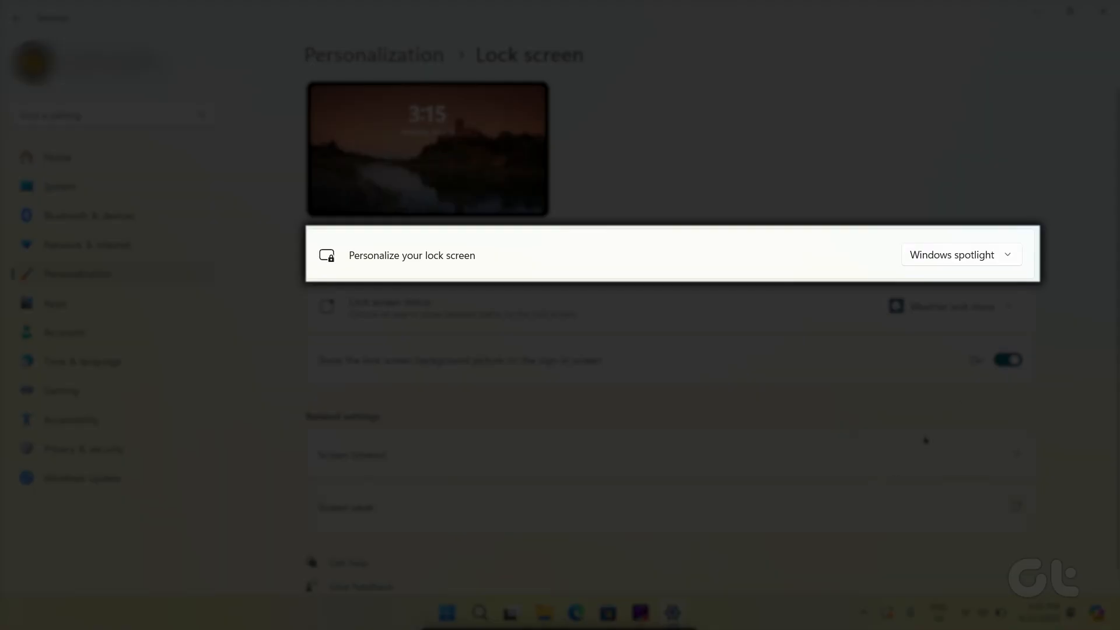
left_click(984, 254)
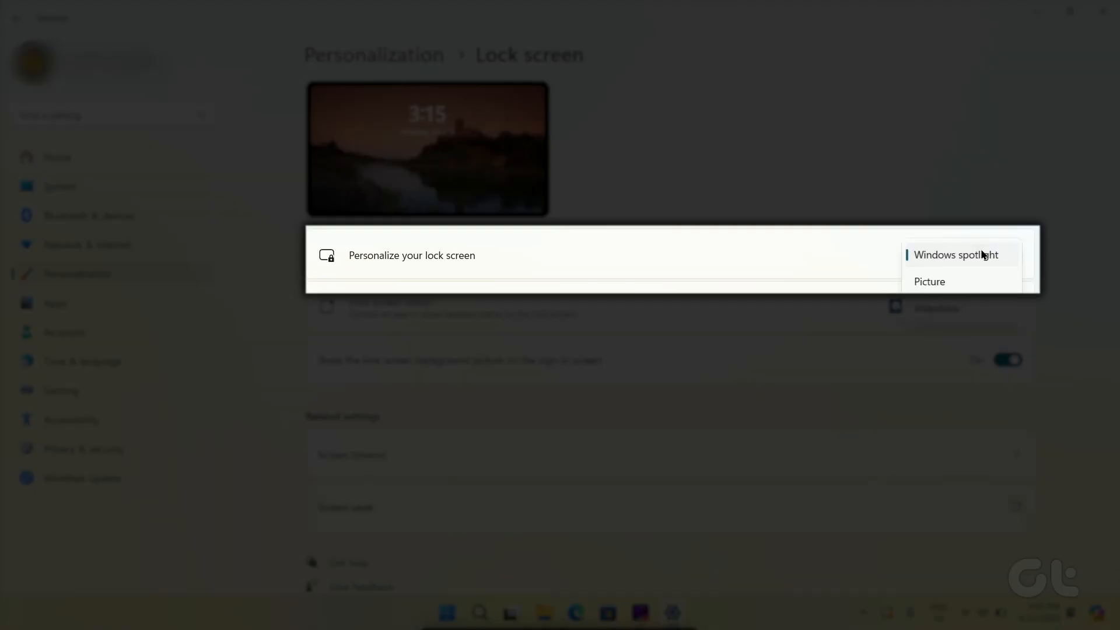
left_click(961, 282)
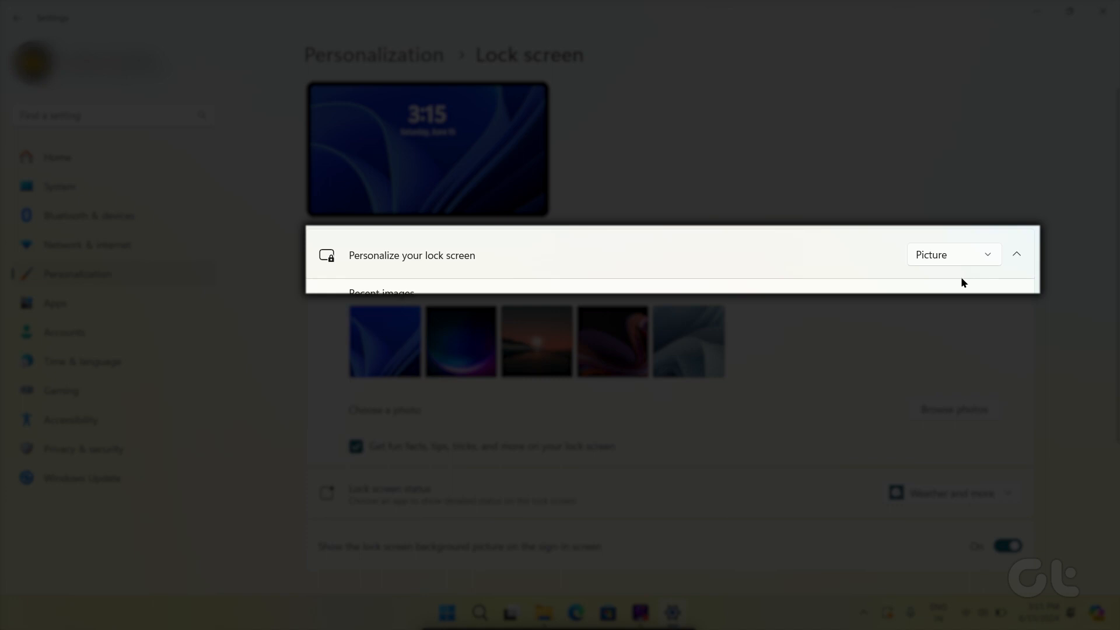
Step: Lock the PC (Win+L) to view the blue picture lock screen, then dismiss it
key("super+l")
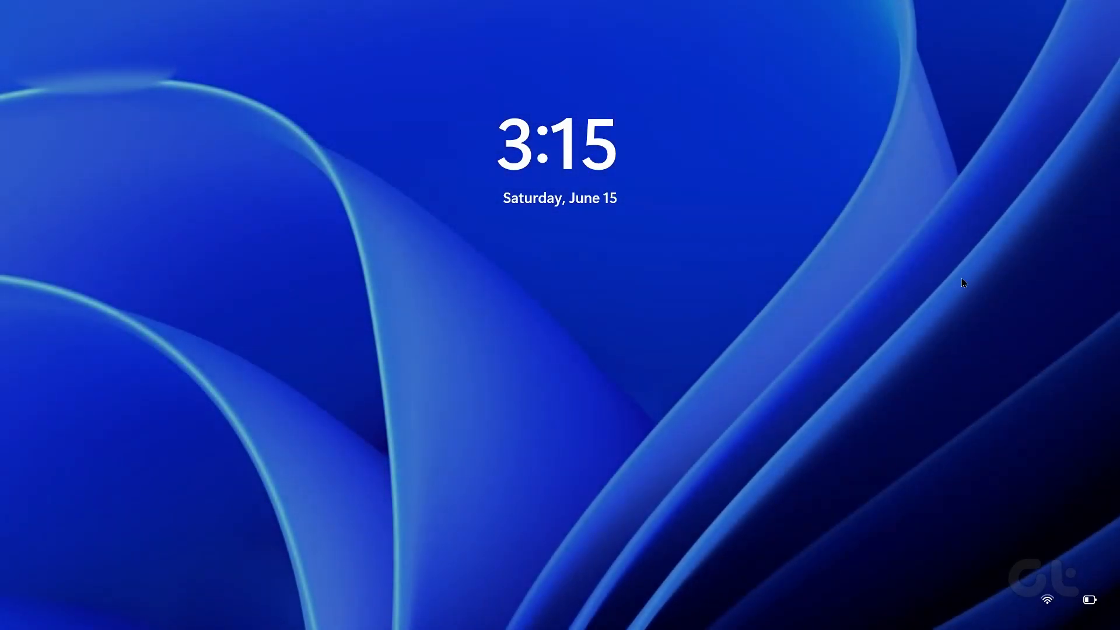
left_click(963, 278)
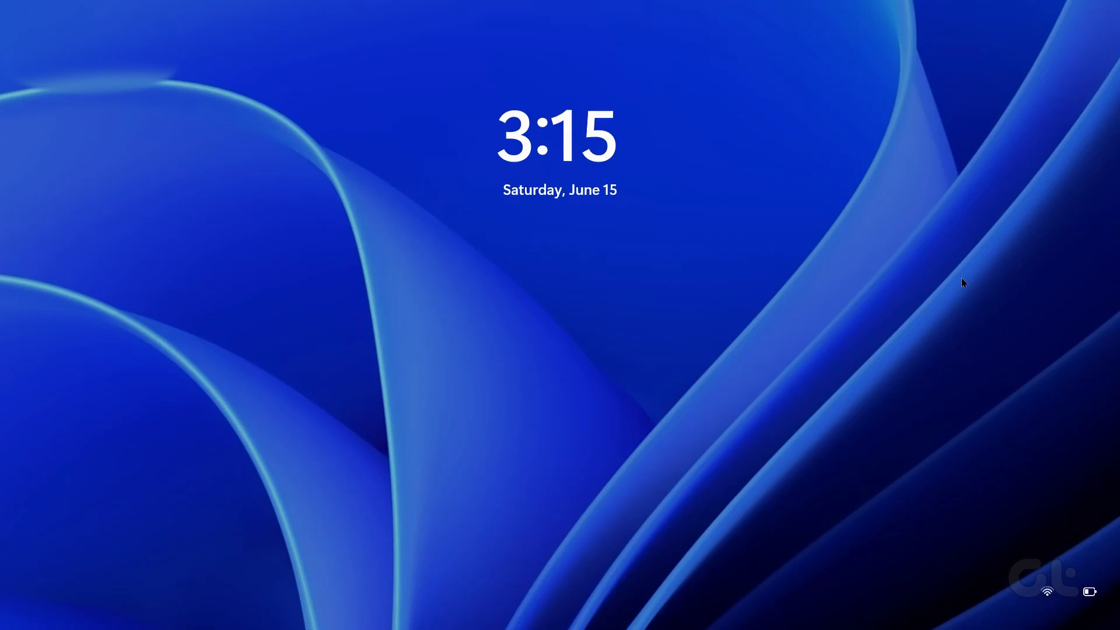